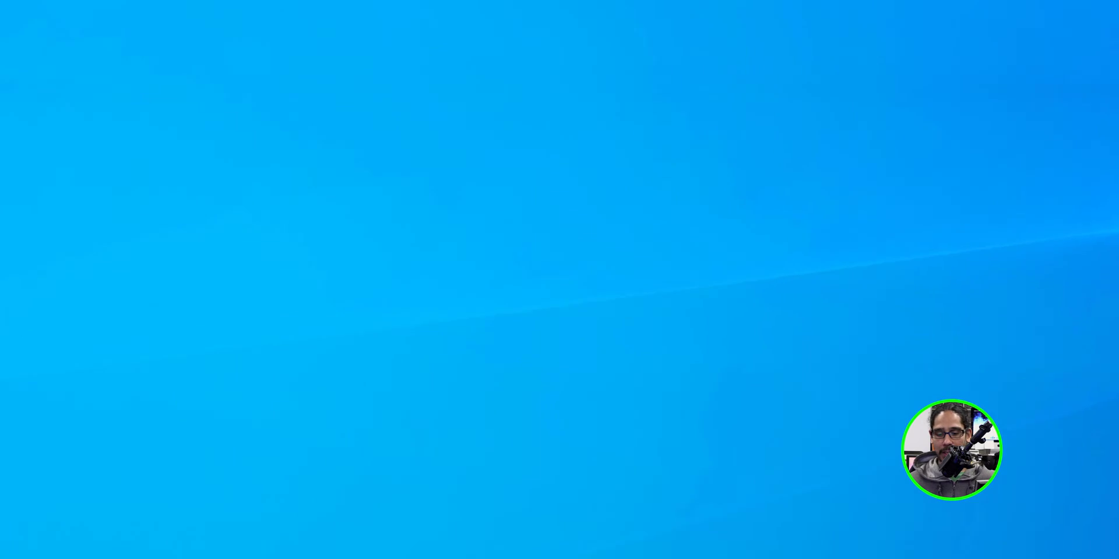
Launch Certification Authority from Windows Administrative Tools and list btnhd-INTERCA-CA's certificate templates
key(super)
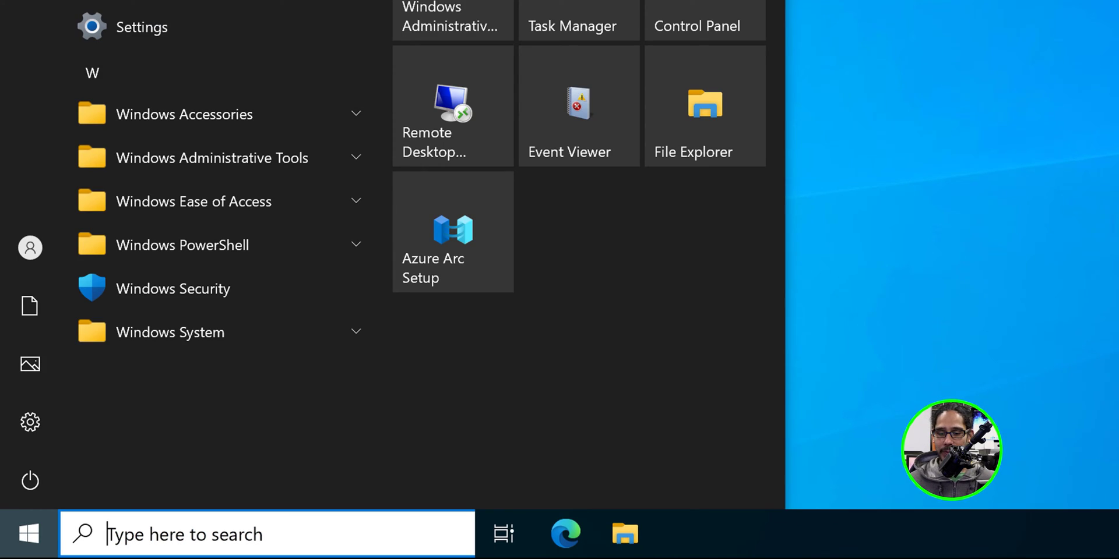
click(212, 158)
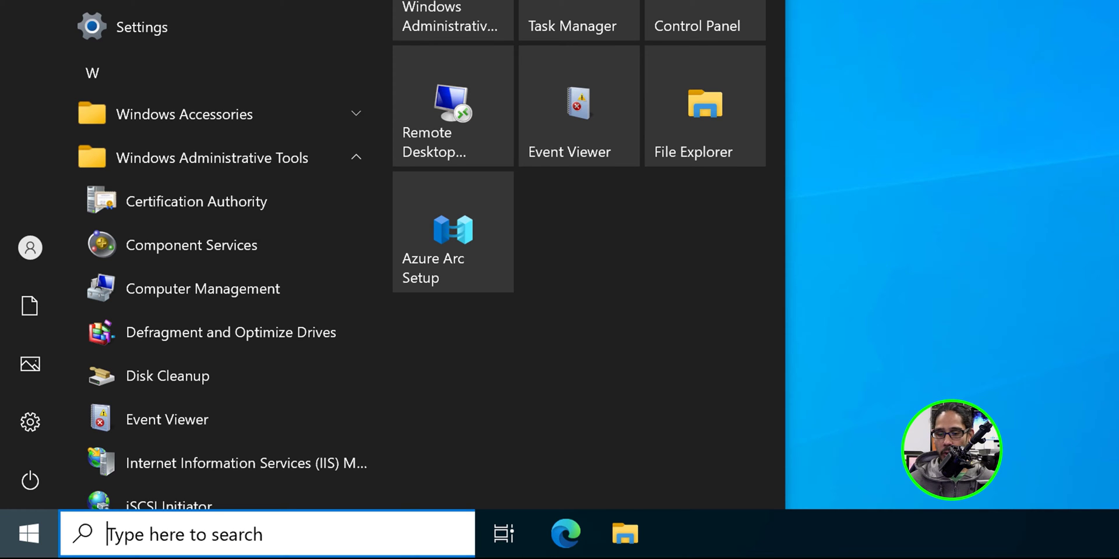
click(197, 201)
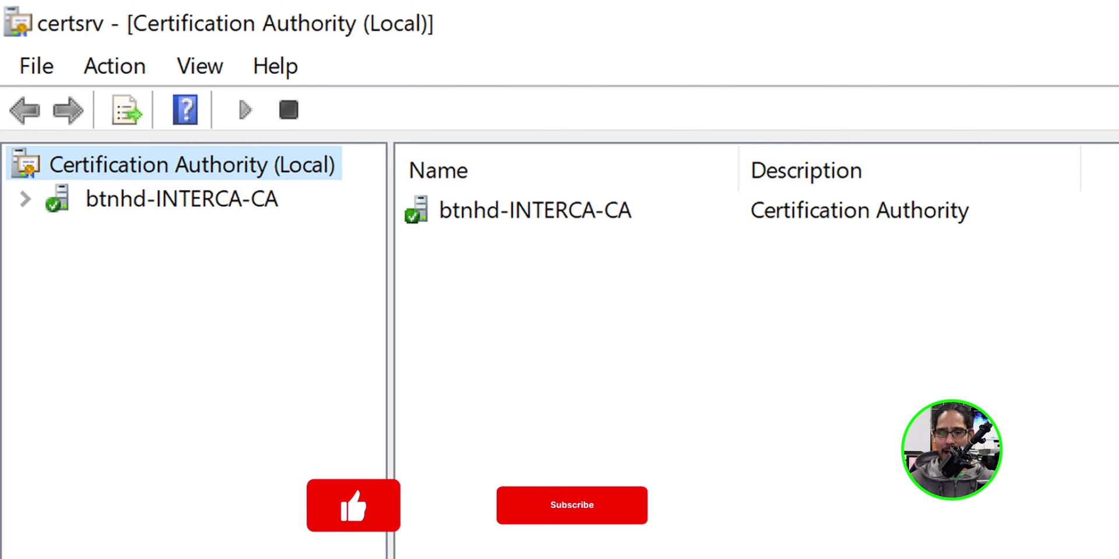
key(Down)
key(Right)
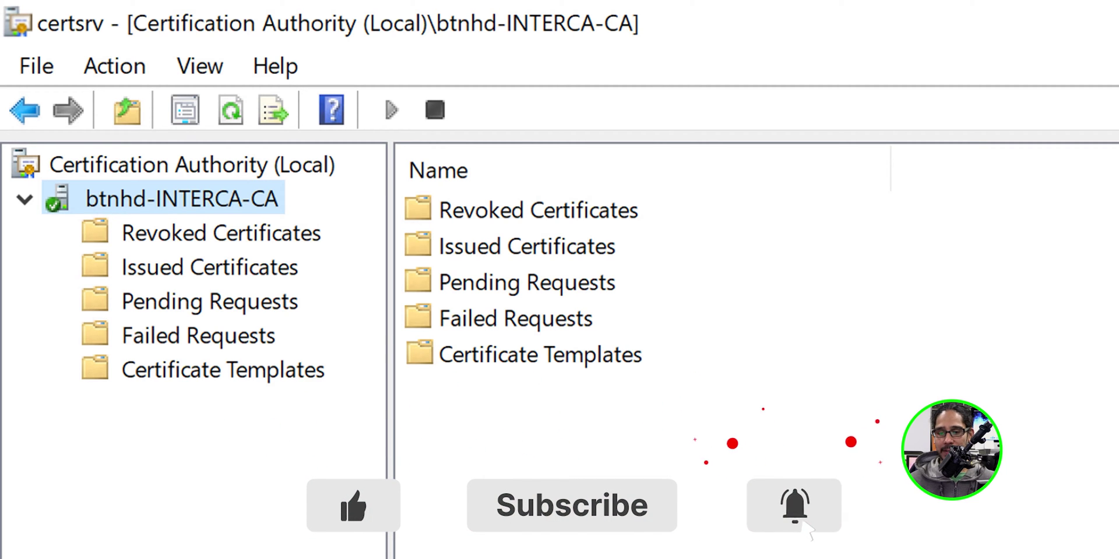
key(End)
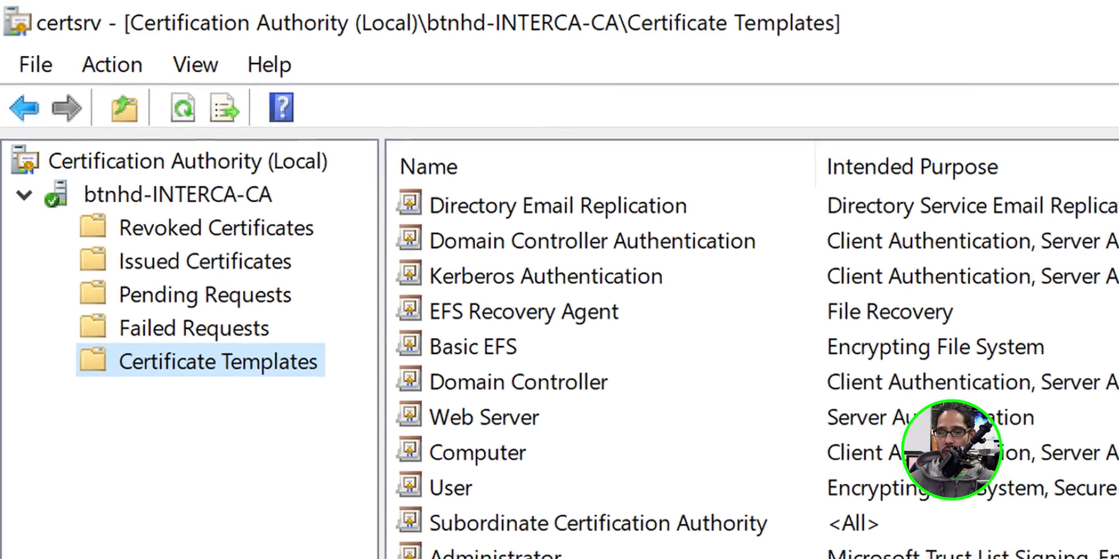
Open the Certificate Templates Console with Manage on the Certificate Templates folder
key(shift+F10)
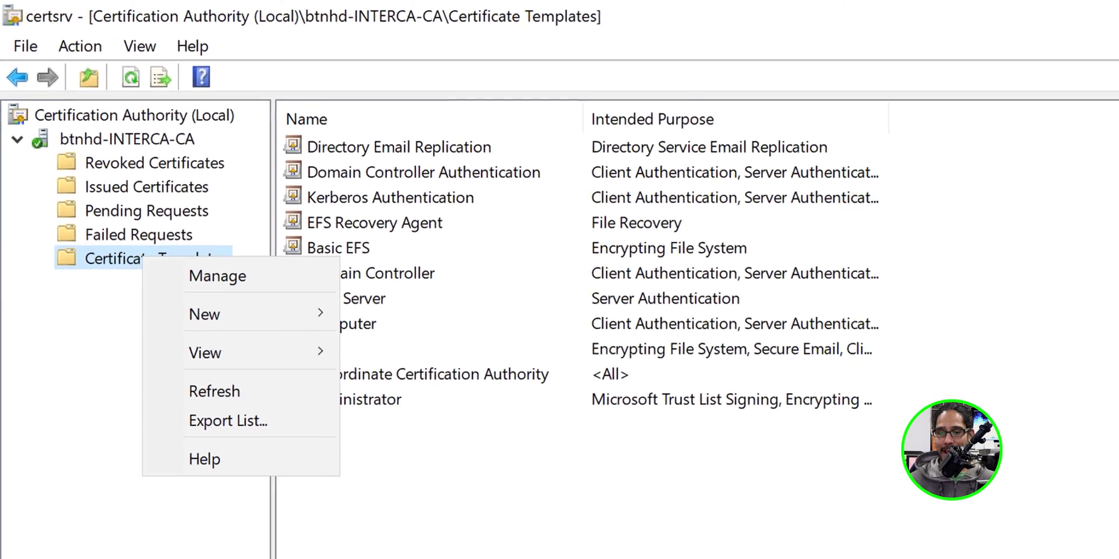
key(Down)
key(Return)
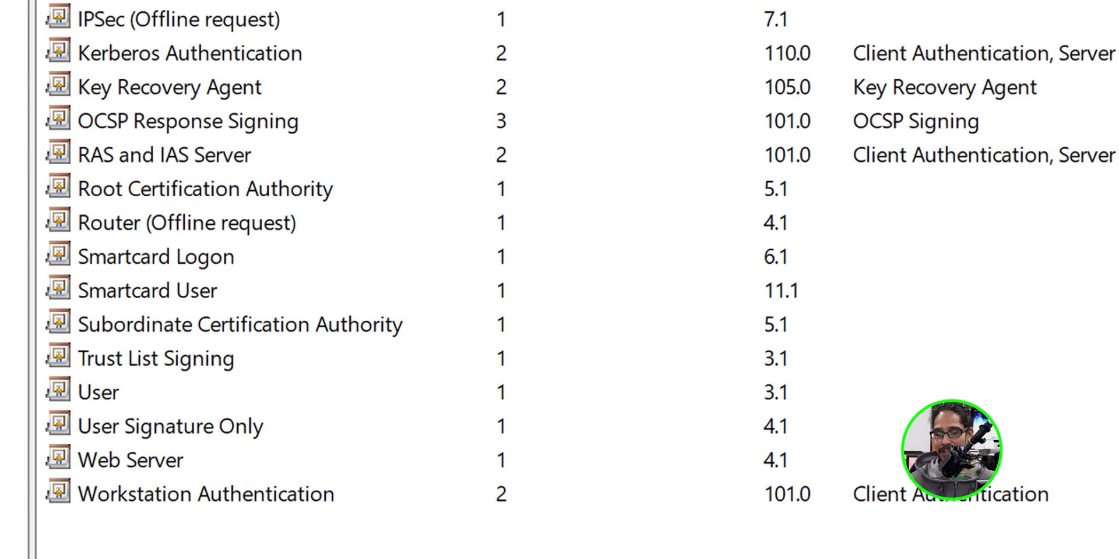
Duplicate the Workstation Authentication template
key(End)
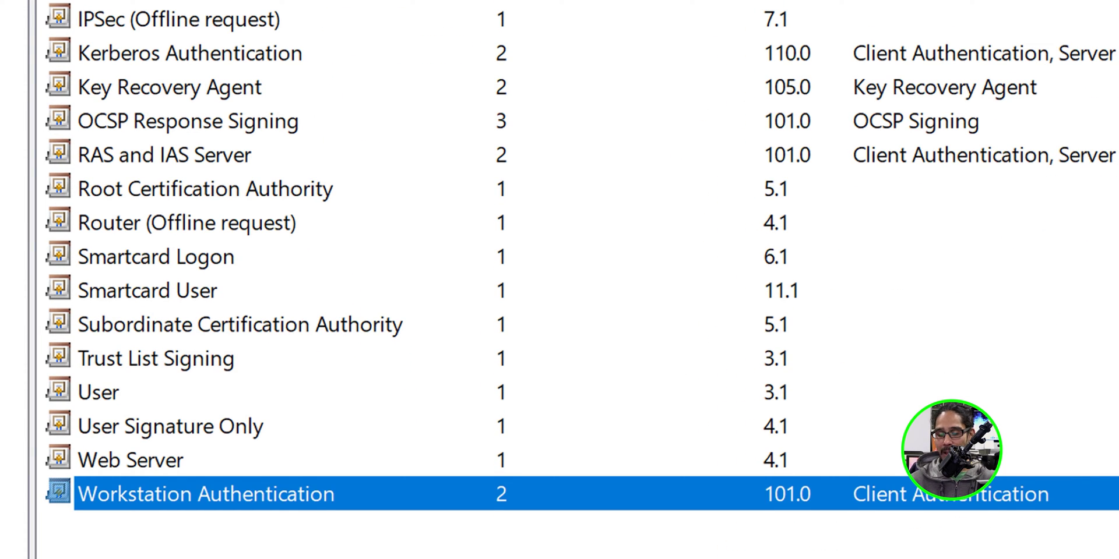
key(shift+F10)
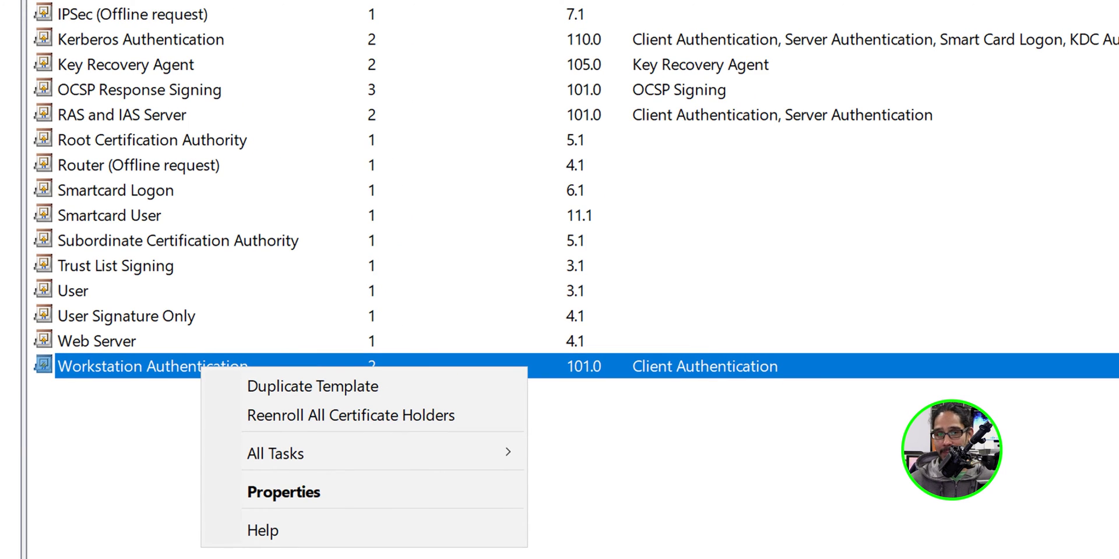
key(Down)
key(Return)
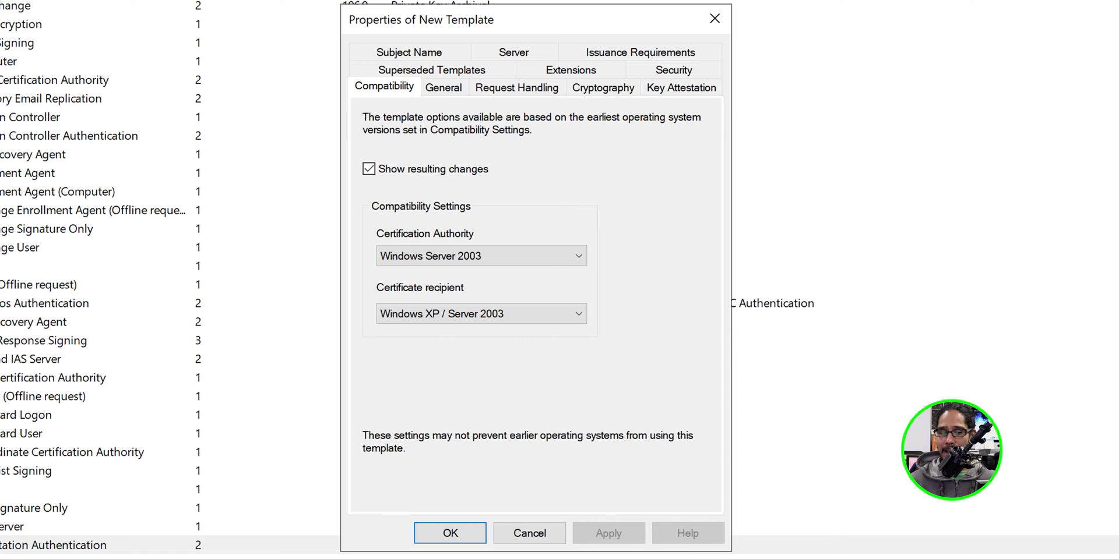
Name the template 'BTNHD Client-Server Authentication', publish it in Active Directory, and view its Extensions
key(ctrl+Tab)
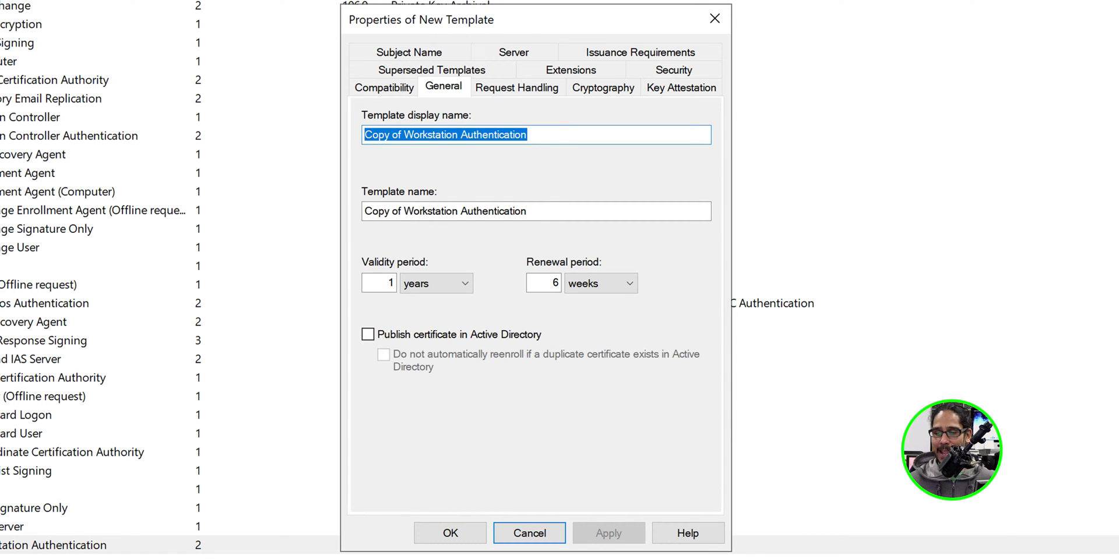
text(BTNHD Client-Server Authentication)
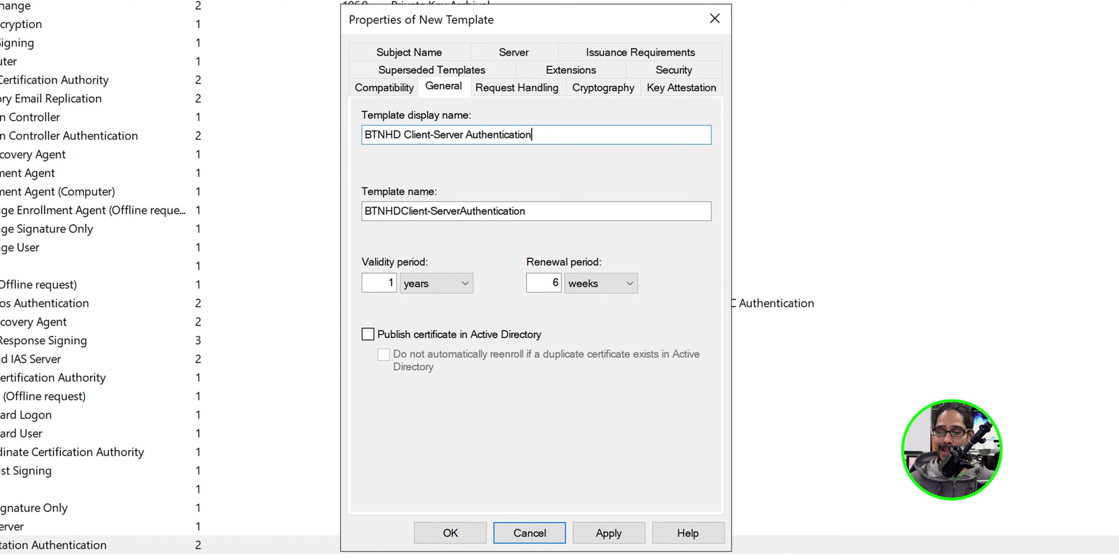
key(alt+p)
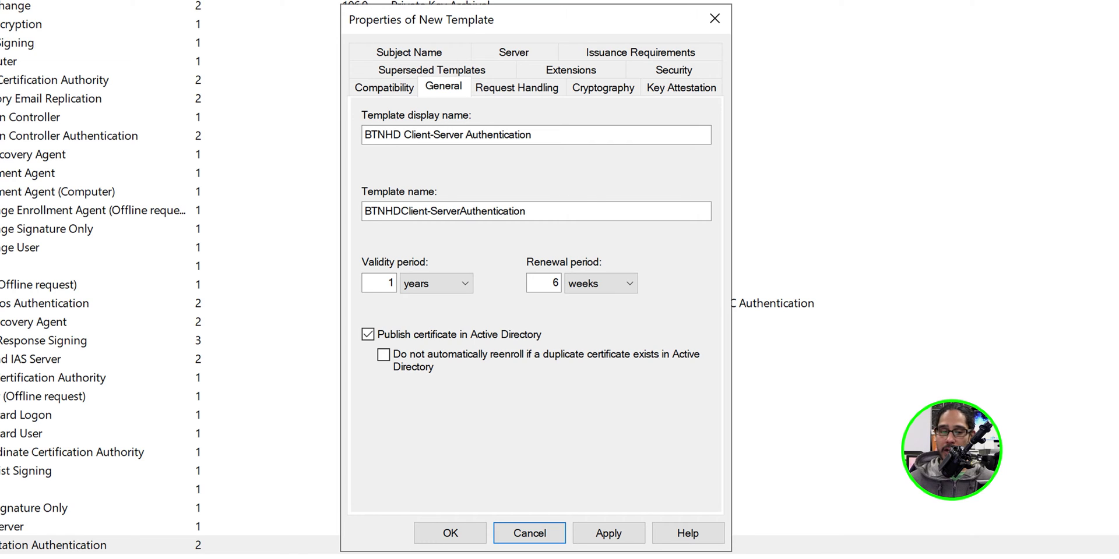
click(571, 70)
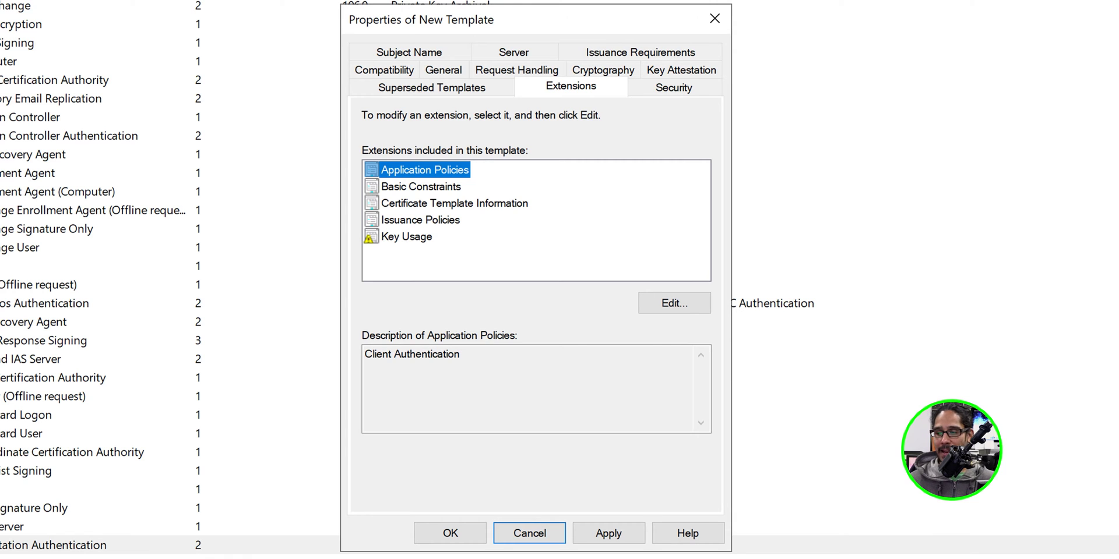
Add Server Authentication to the Application Policies extension next to Client Authentication
key(alt+e)
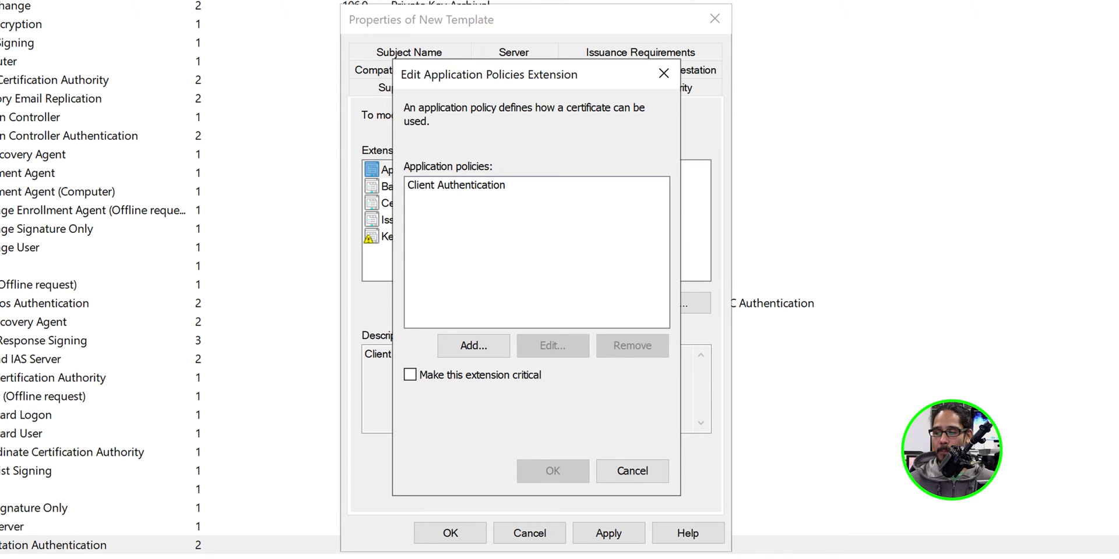
key(alt+d)
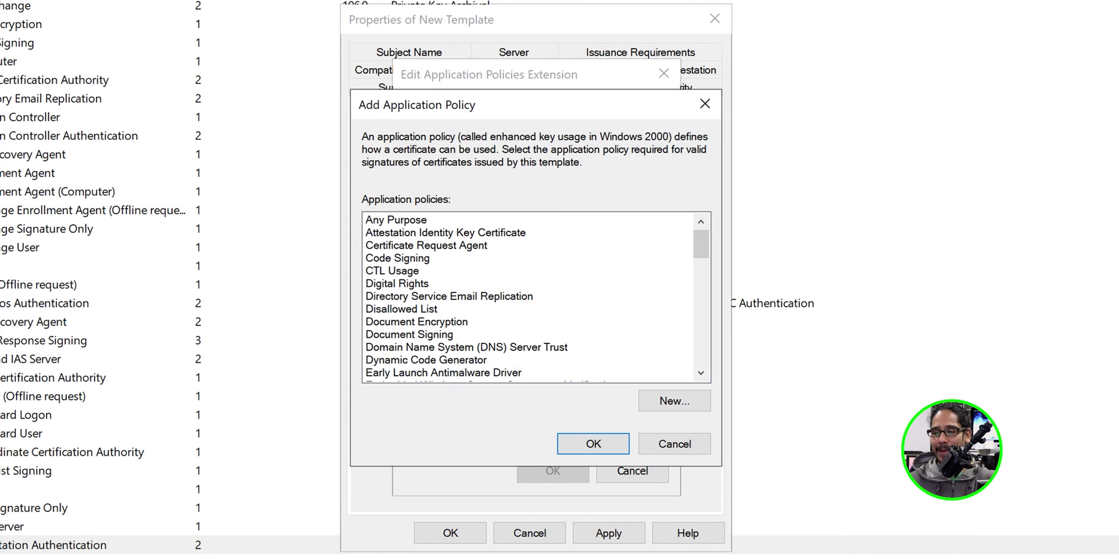
text(server)
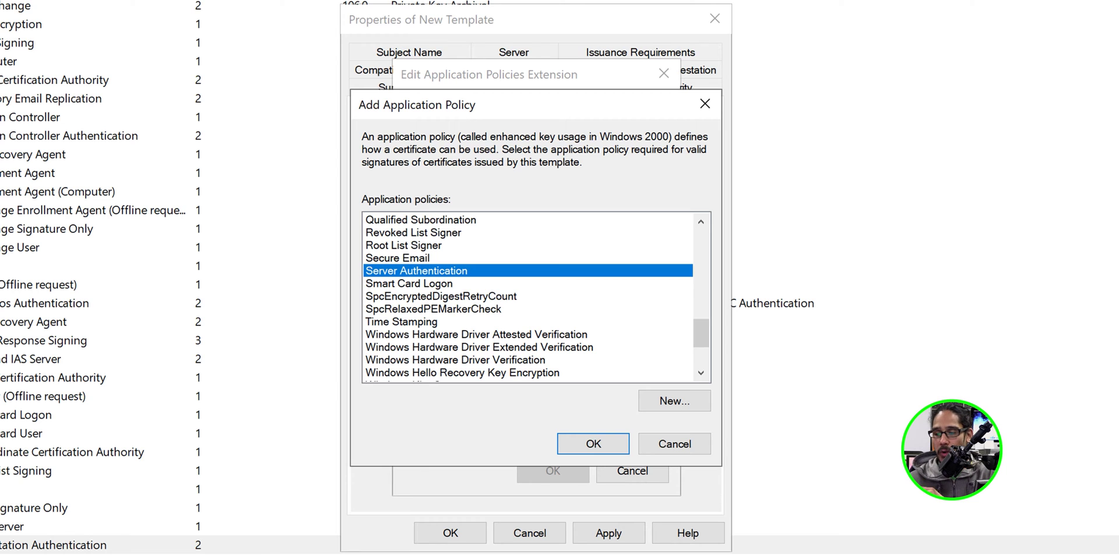
key(Return)
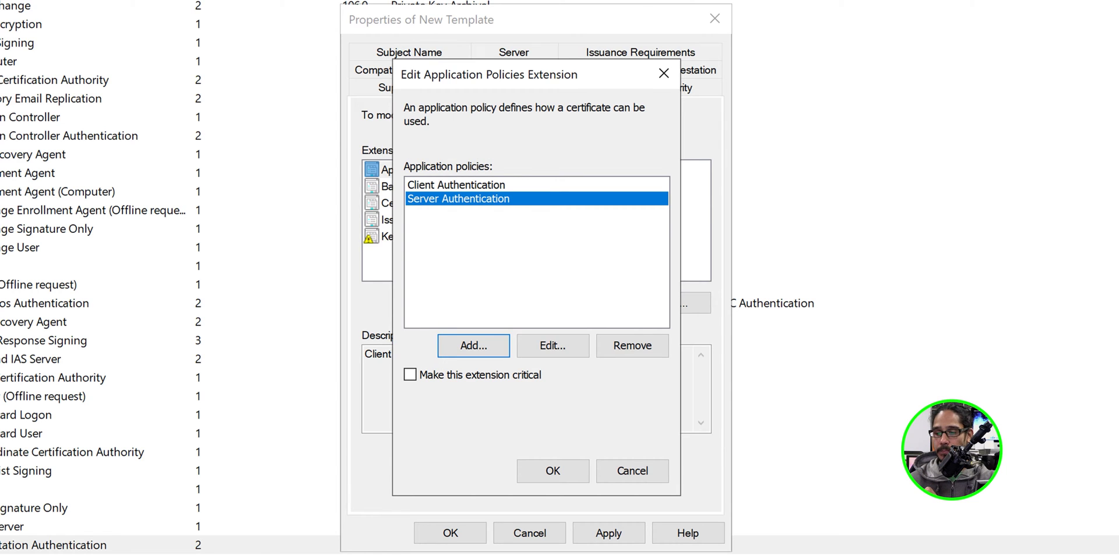
key(Return)
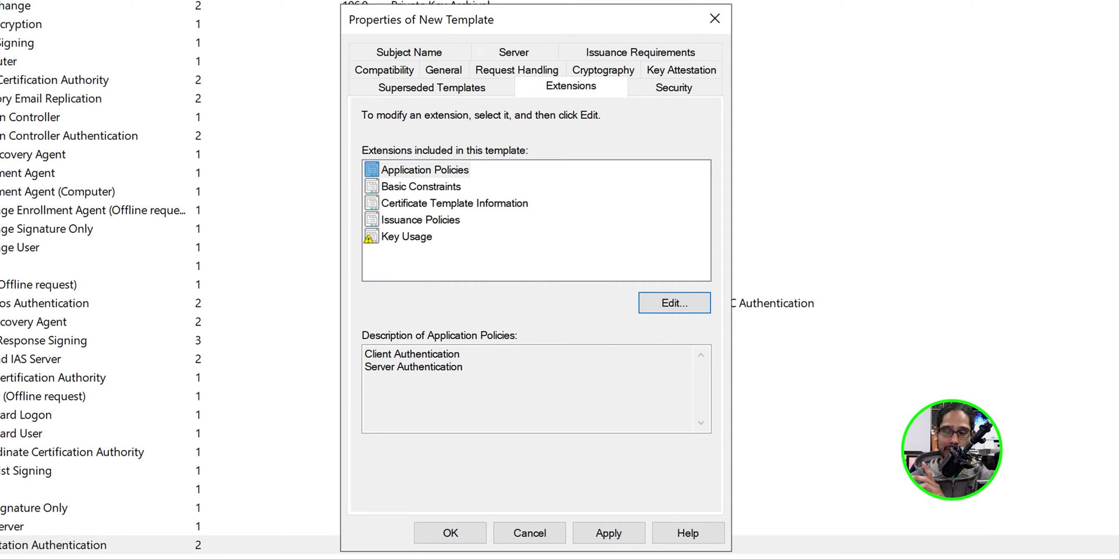
Allow Domain Computers to Autoenroll on the template, then apply and close its properties
key(ctrl+Tab)
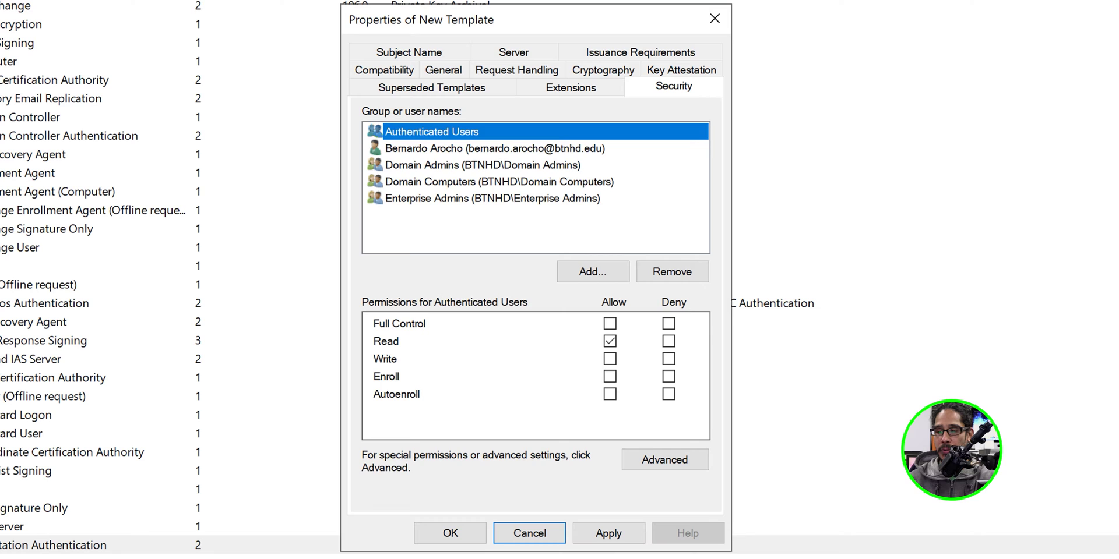
key(Down)
key(Down)
key(Down)
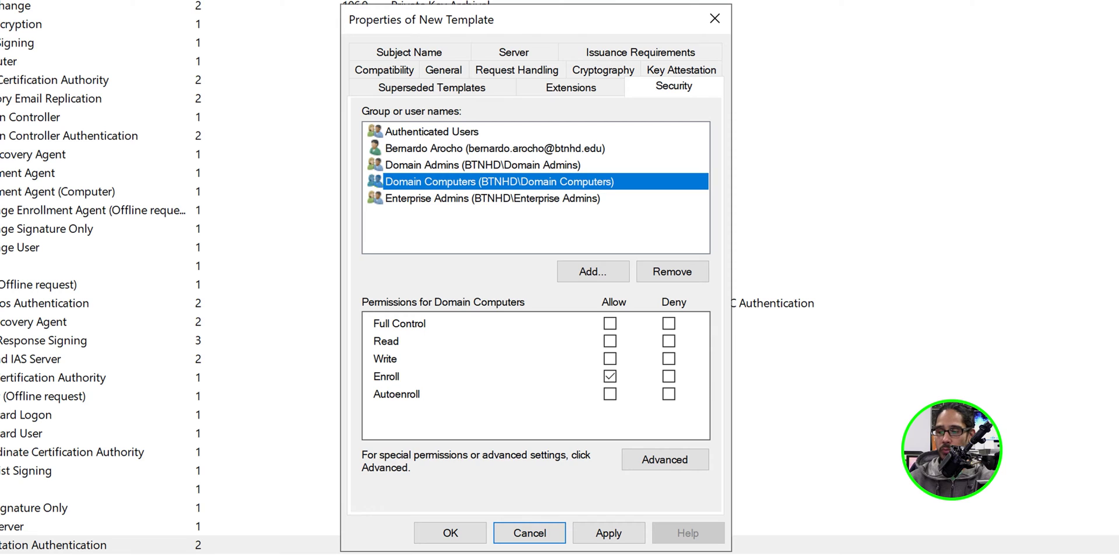
click(609, 394)
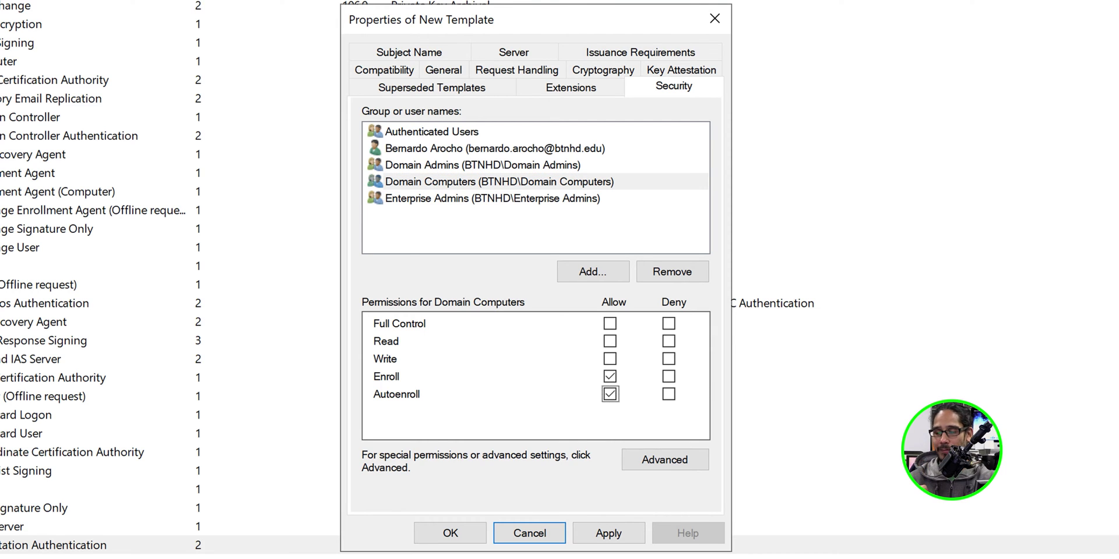
key(alt+a)
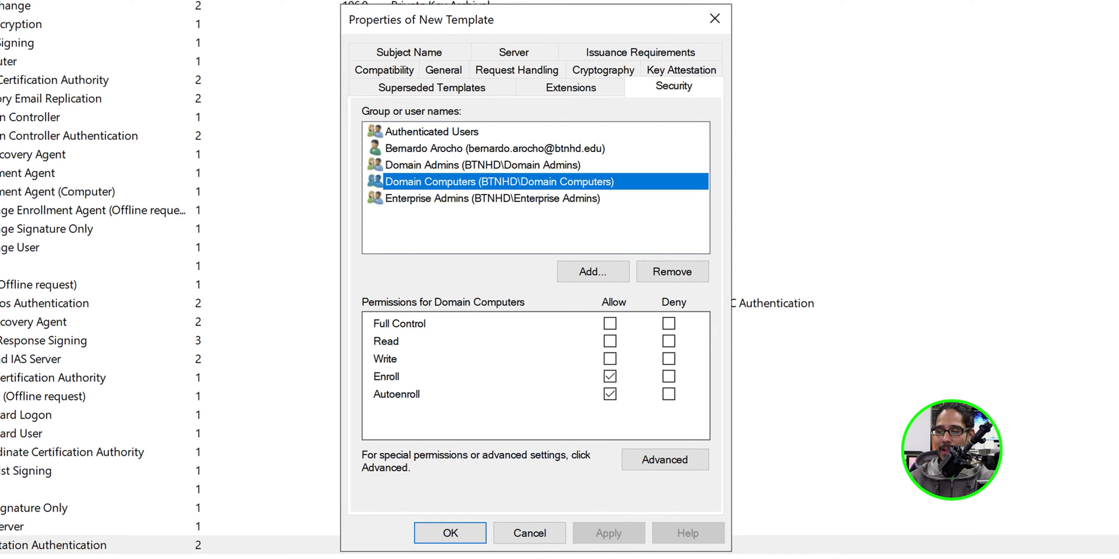
key(Return)
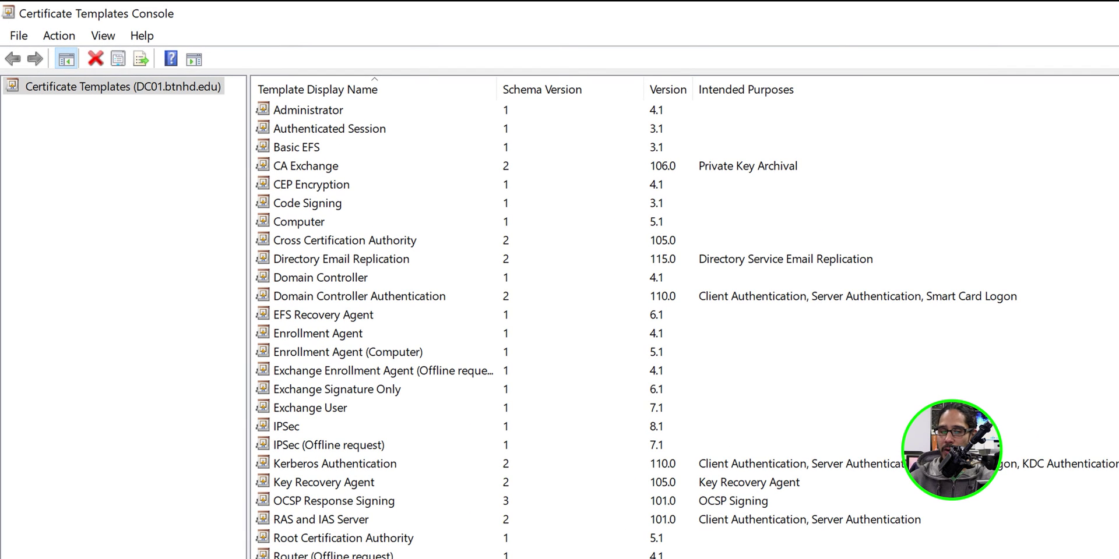
Enable BTNHD Client-Server Authentication as a Certificate Template to Issue on btnhd-INTERCA-CA
key(alt+Tab)
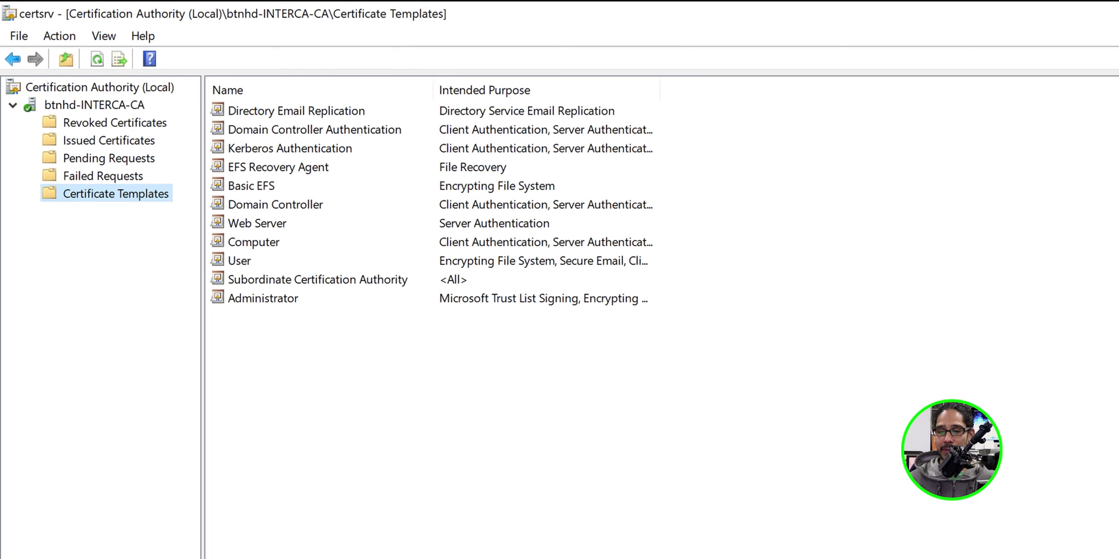
right_click(129, 196)
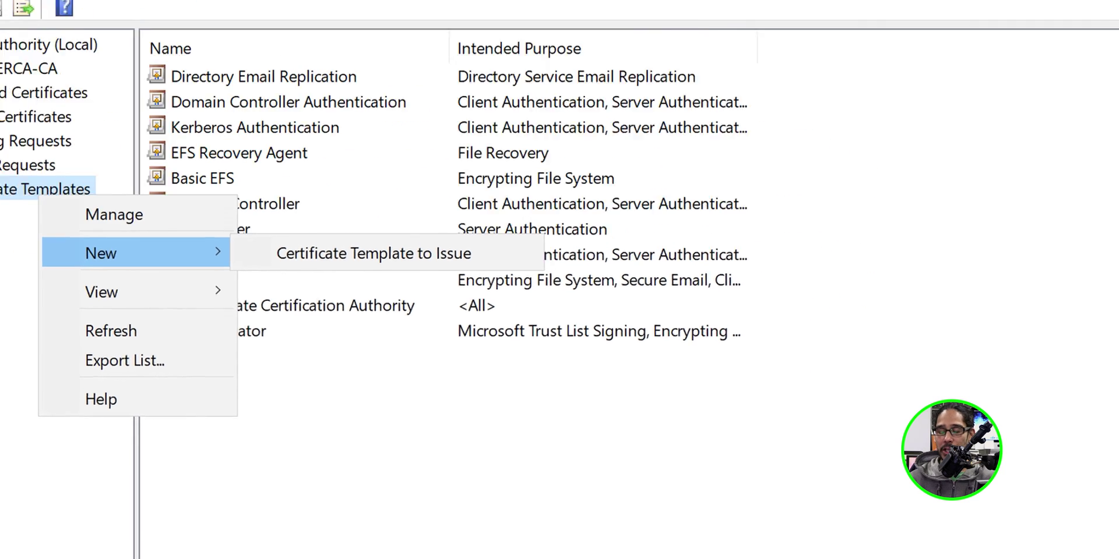
click(508, 324)
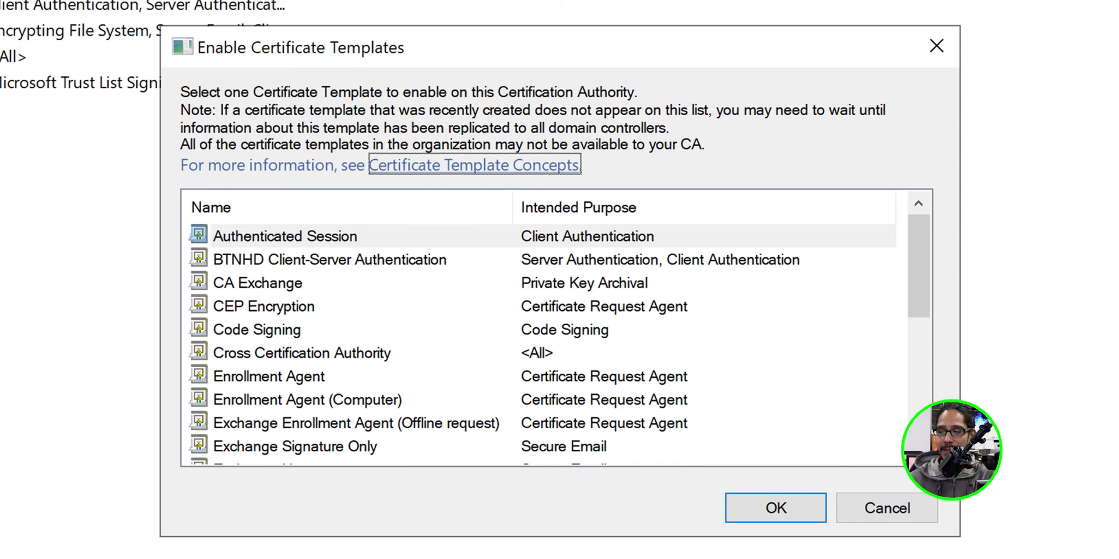
click(330, 259)
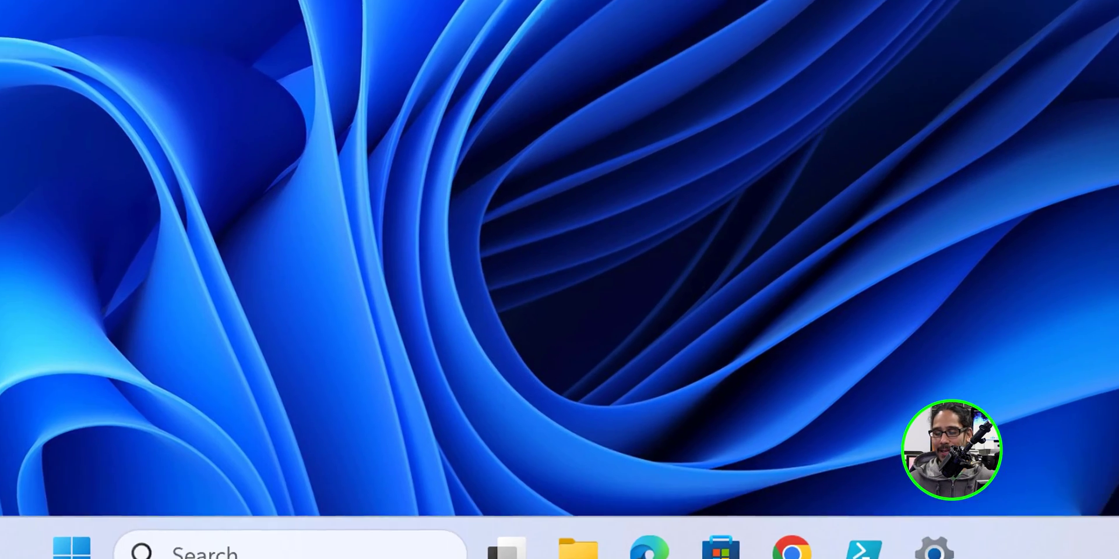
Open an elevated Terminal (Admin) and enter GPUpdate /force
key(super+x)
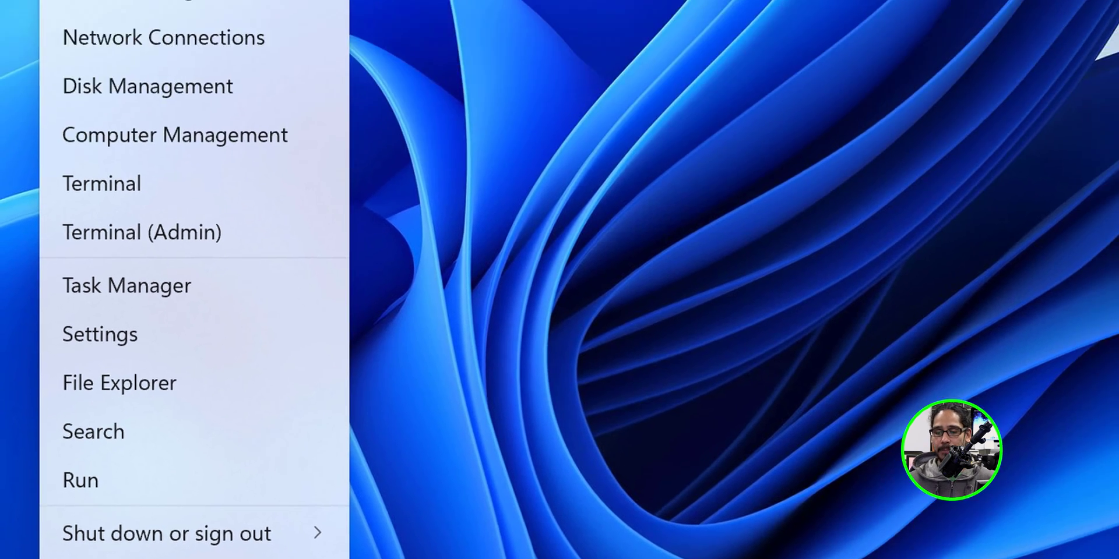
key(a)
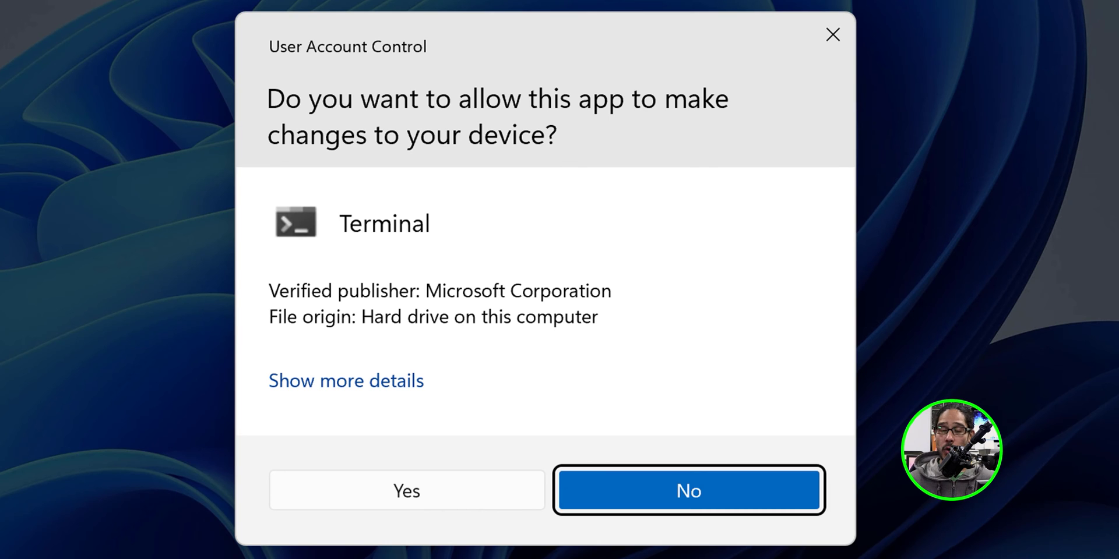
key(alt+y)
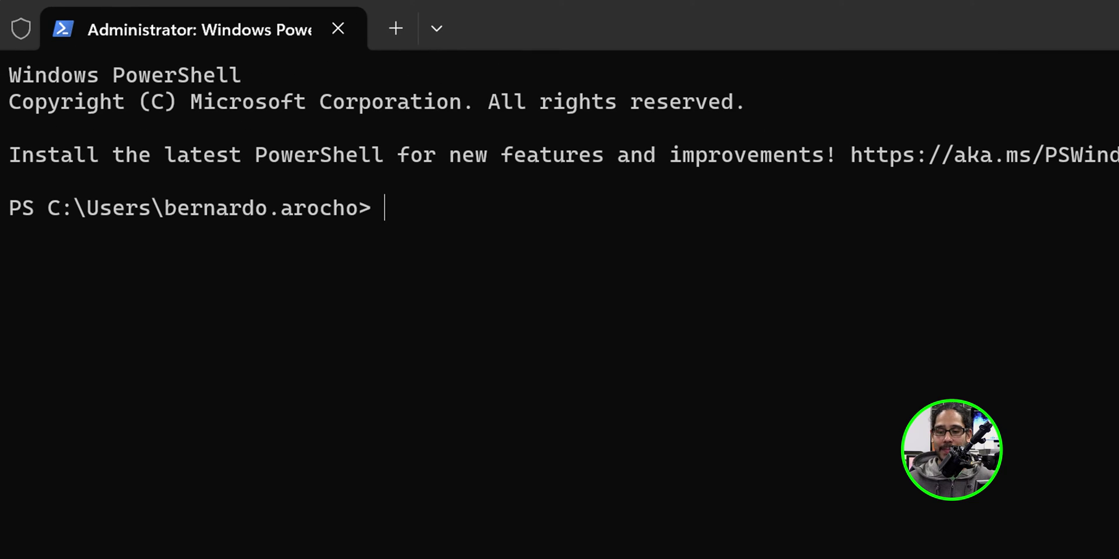
text(GPUpdate /force)
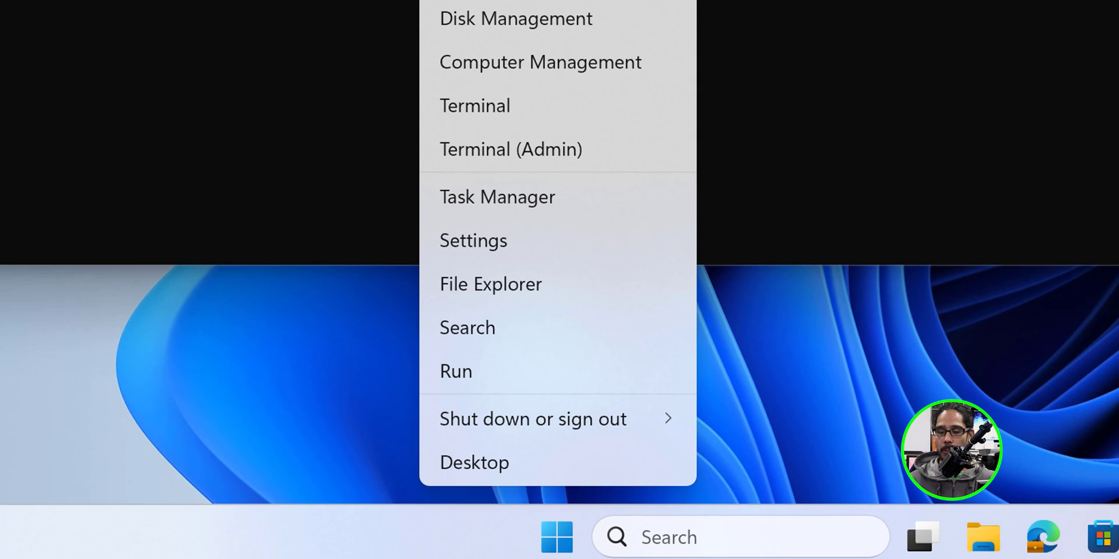
Launch mmc from the Run dialog
key(r)
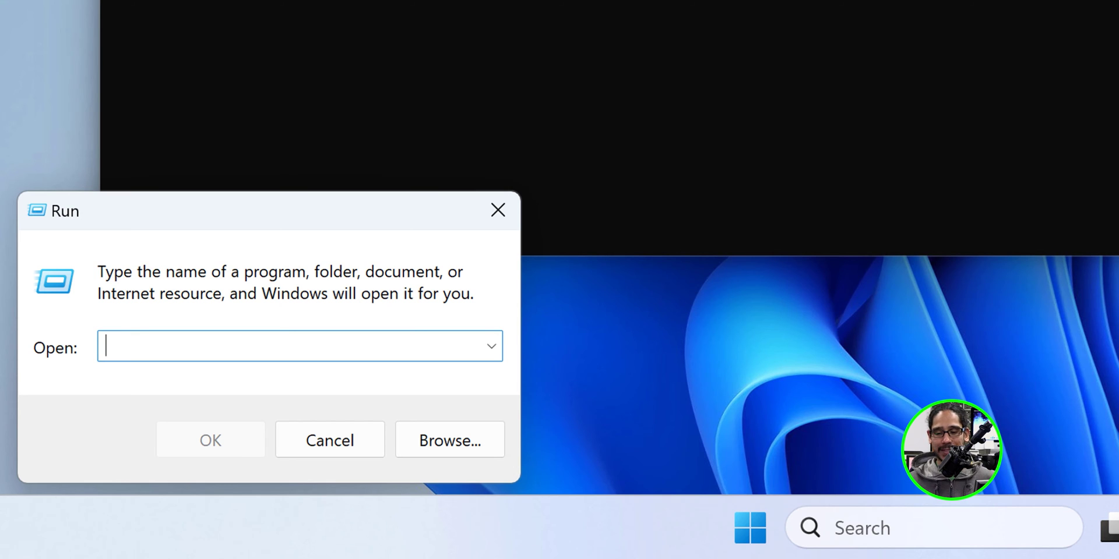
text(mmc)
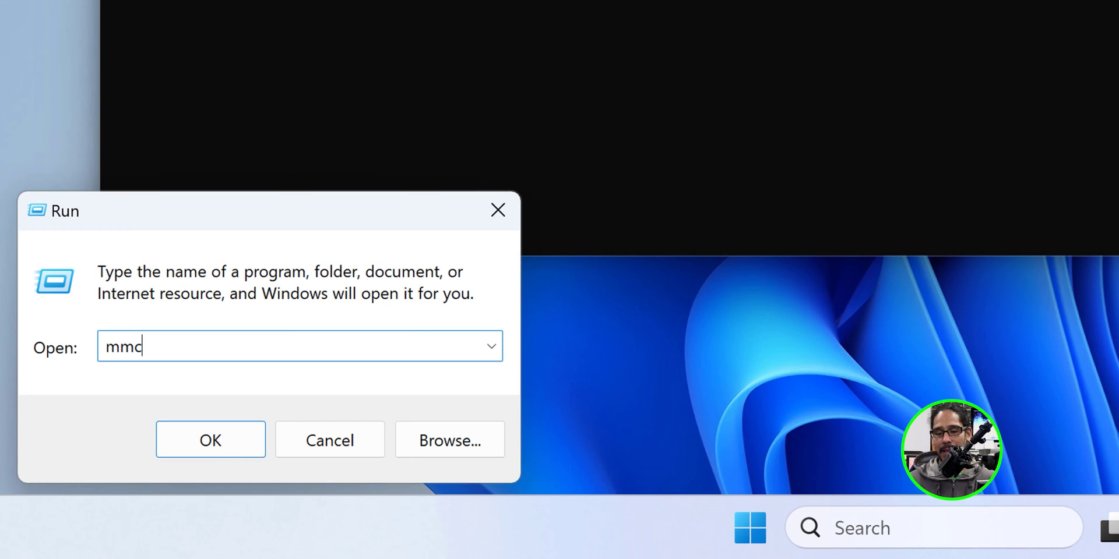
key(Return)
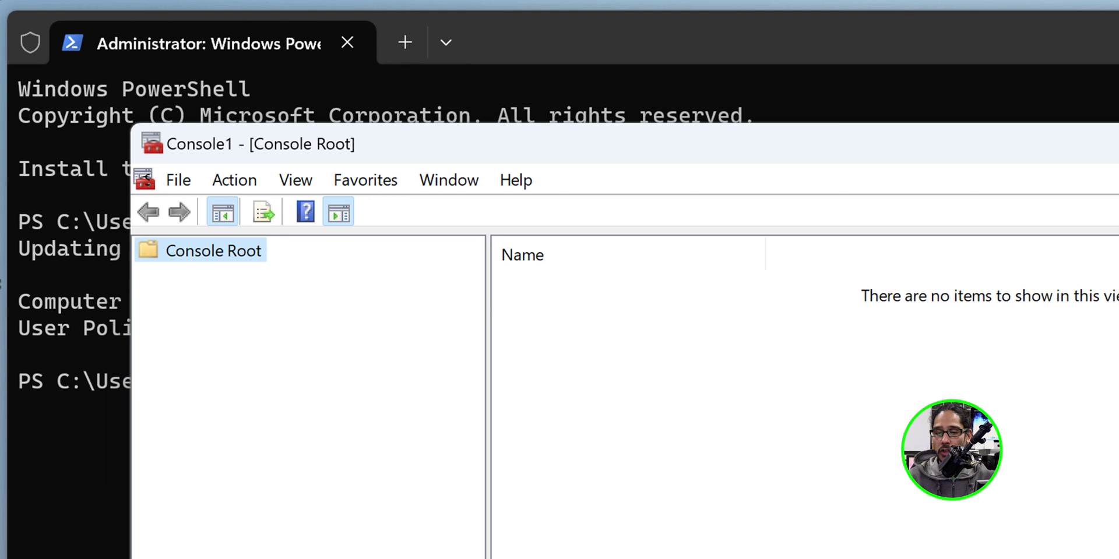
Add the Certificates snap-in targeting the Computer account on the Local computer
key(alt+f)
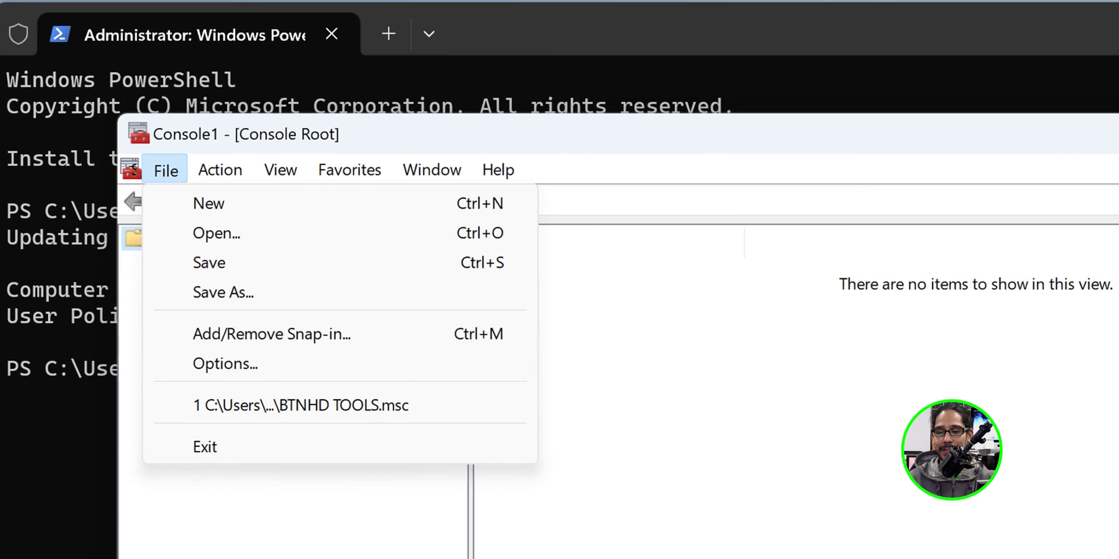
key(m)
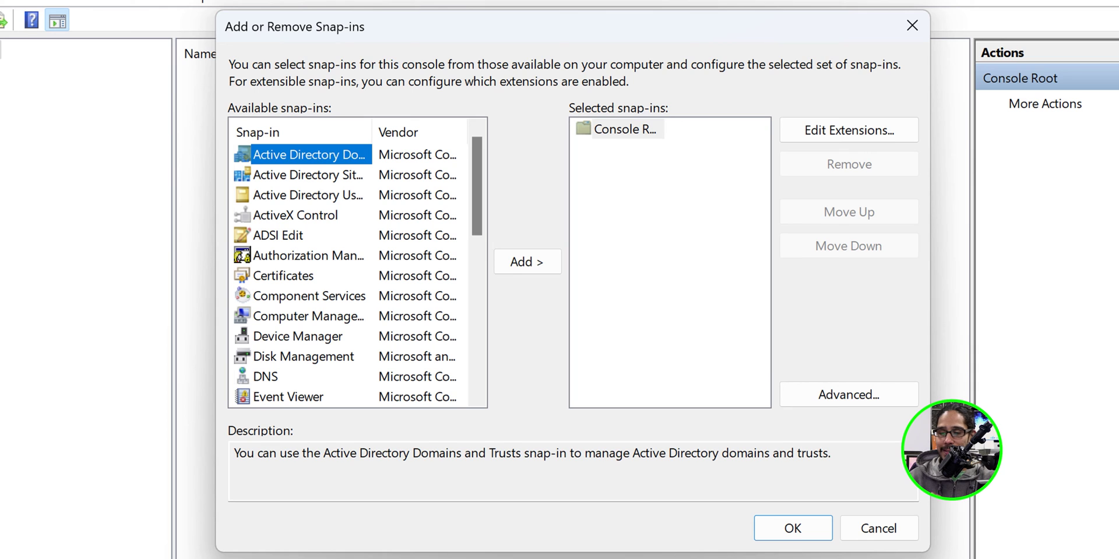
key(c)
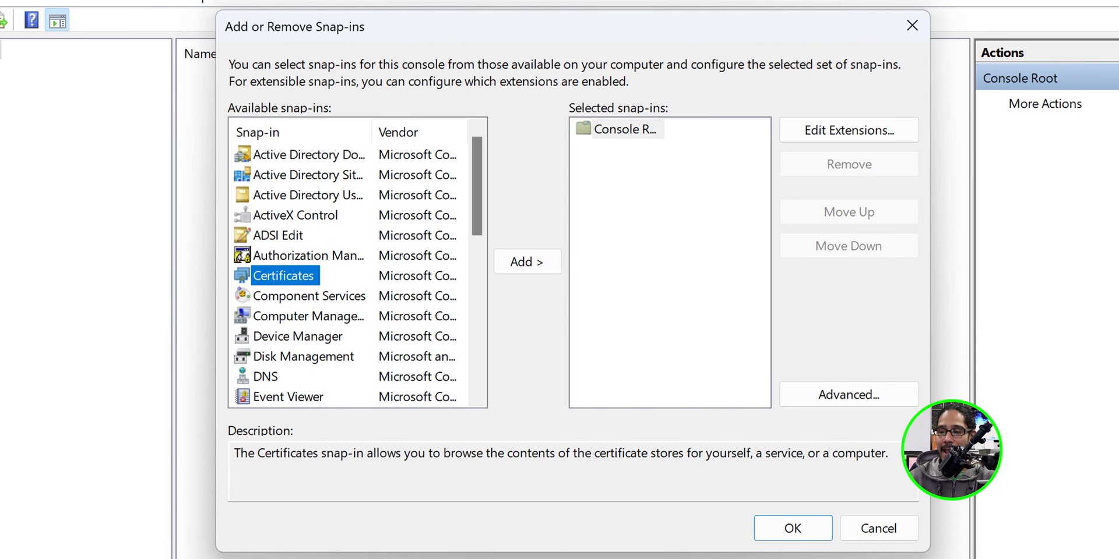
key(alt+a)
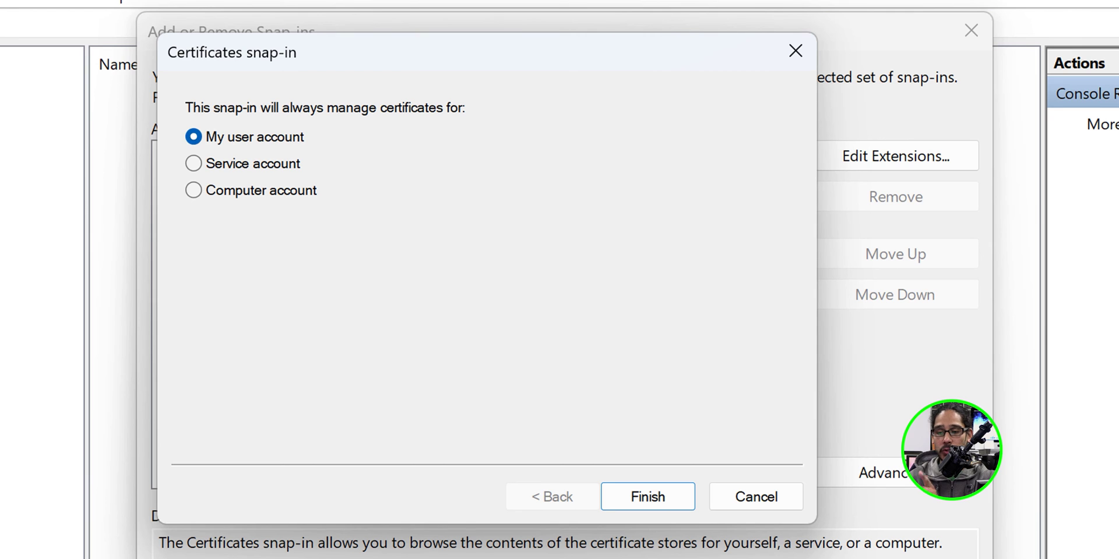
key(alt+c)
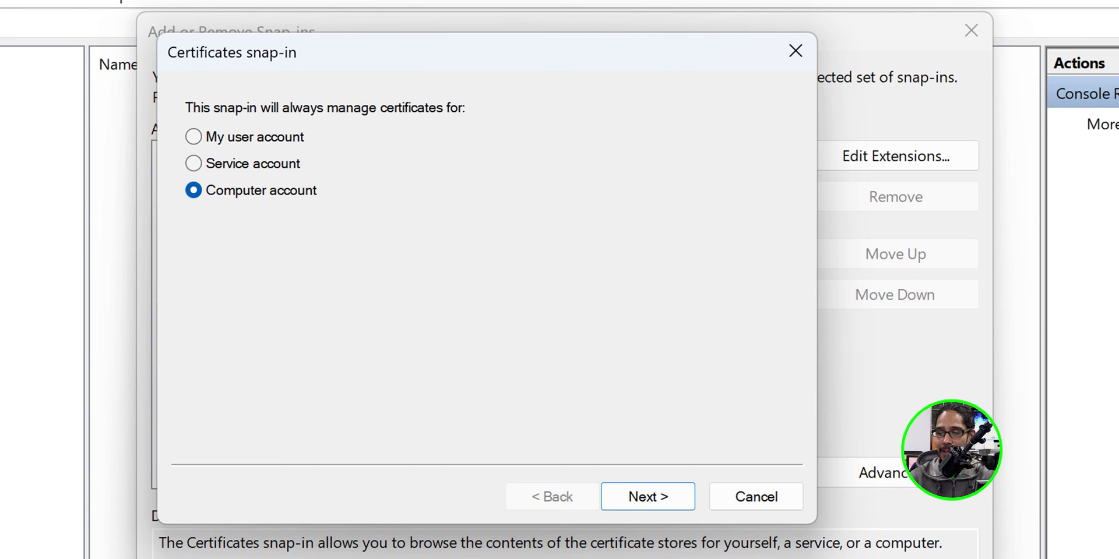
key(Return)
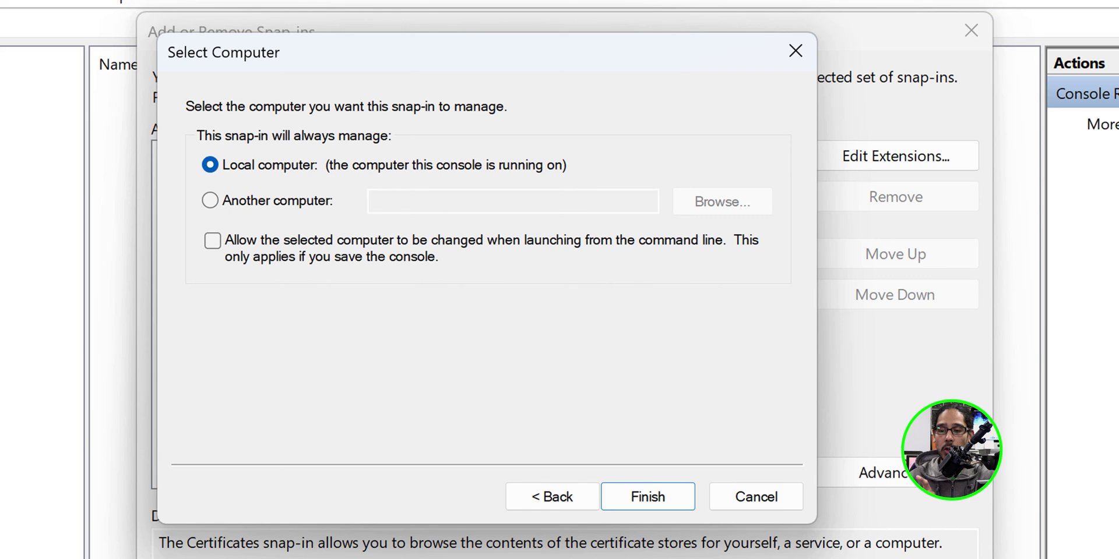
key(Return)
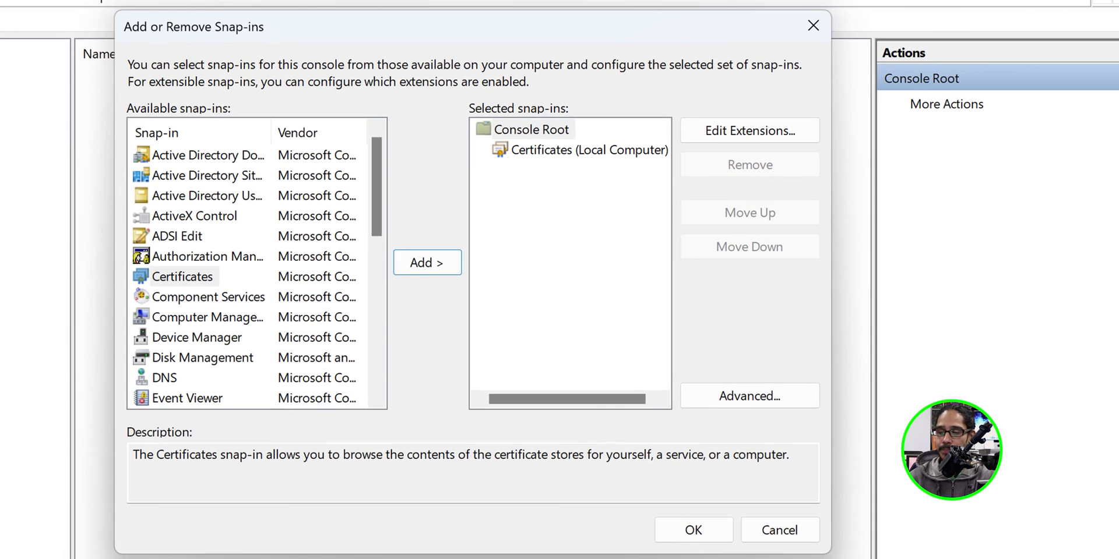
key(Return)
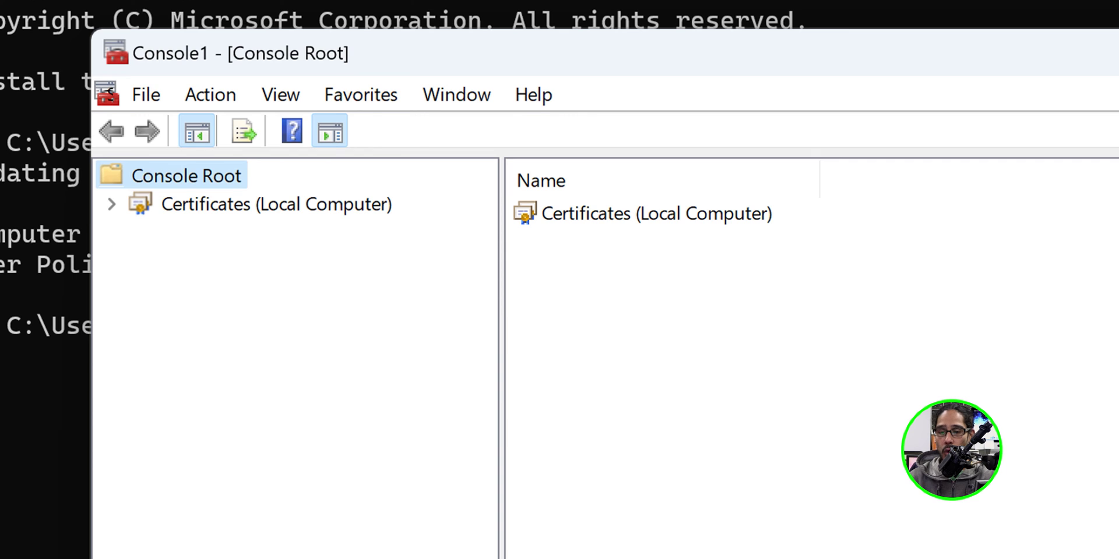
Expand Certificates (Local Computer) > Personal > Certificates and select the PC01.btnhd.edu certificate
key(Down)
key(Right)
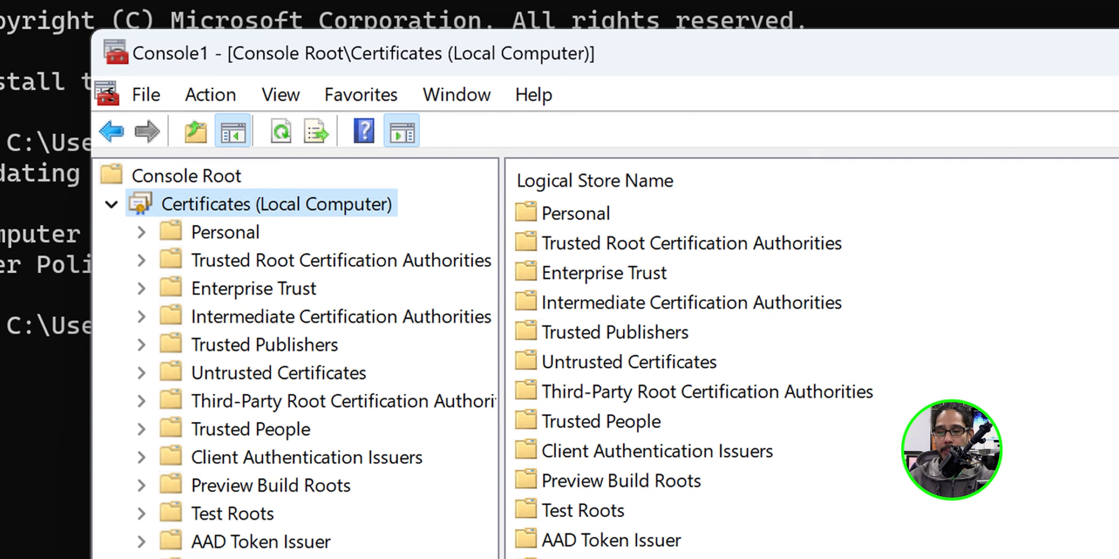
key(Down)
key(Right)
key(Down)
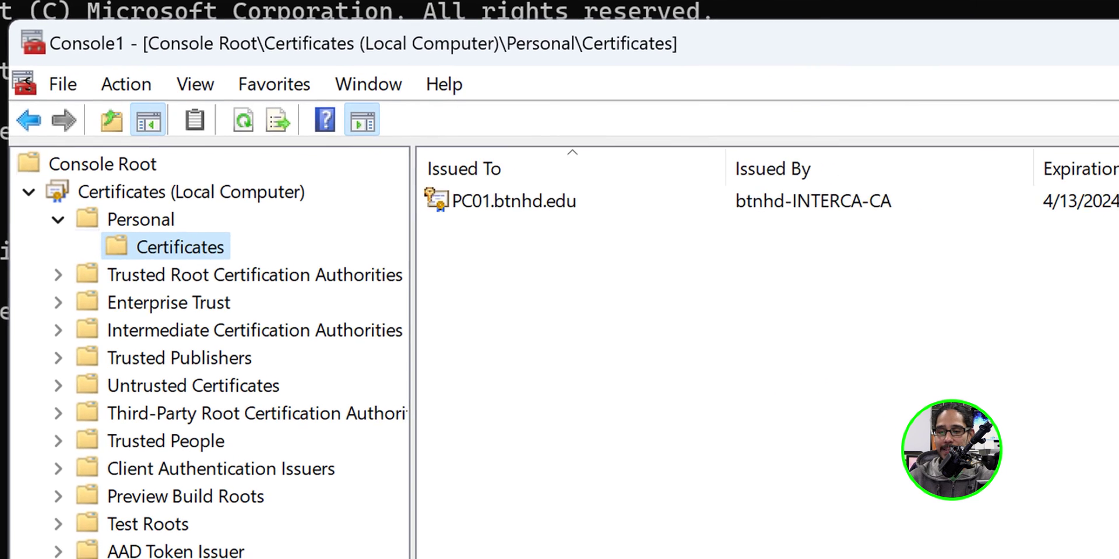
key(Tab)
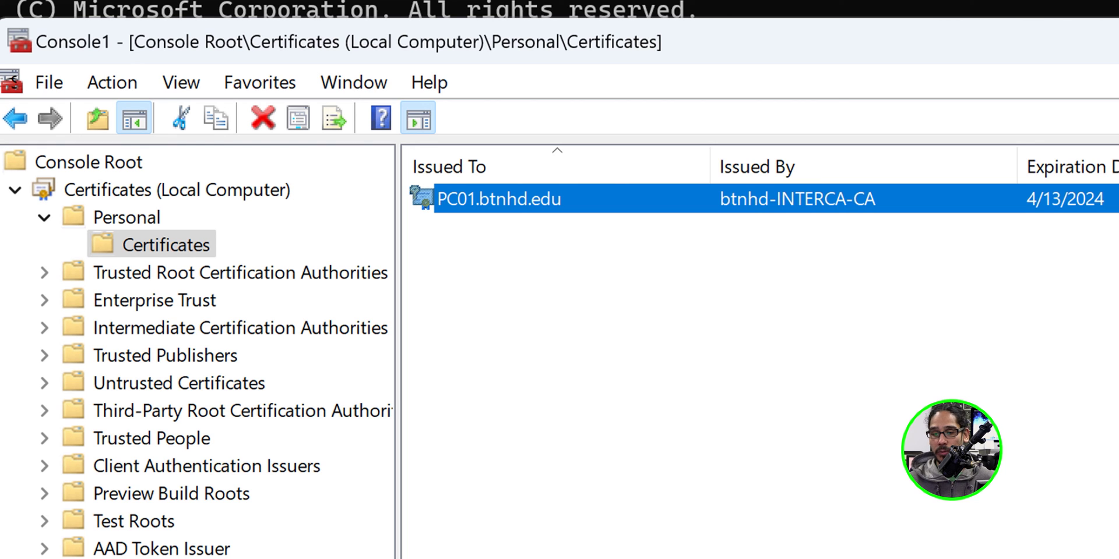